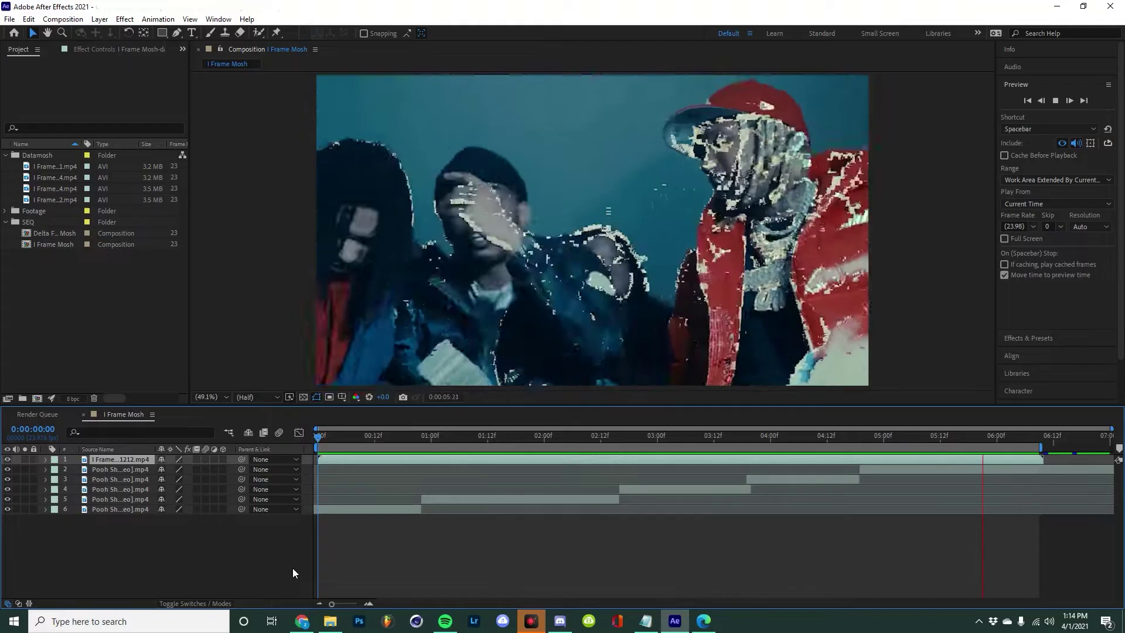
Check the Datamosh licence types and prices without buying, then switch to the Datamosh_v1.2.0 folder.
left_click(301, 622)
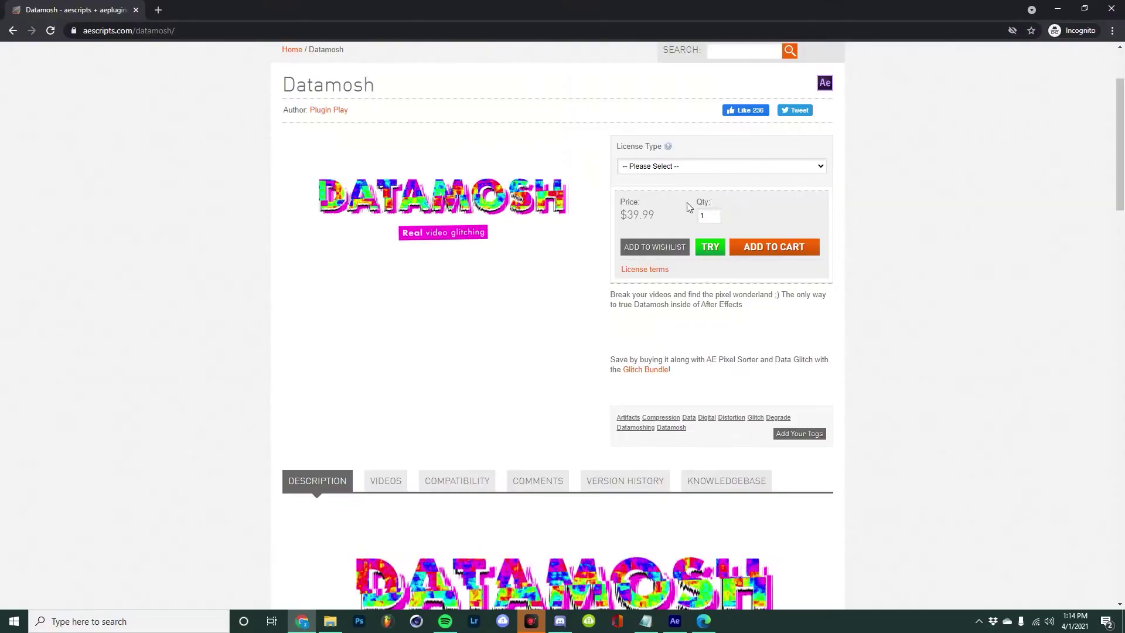
left_click(779, 168)
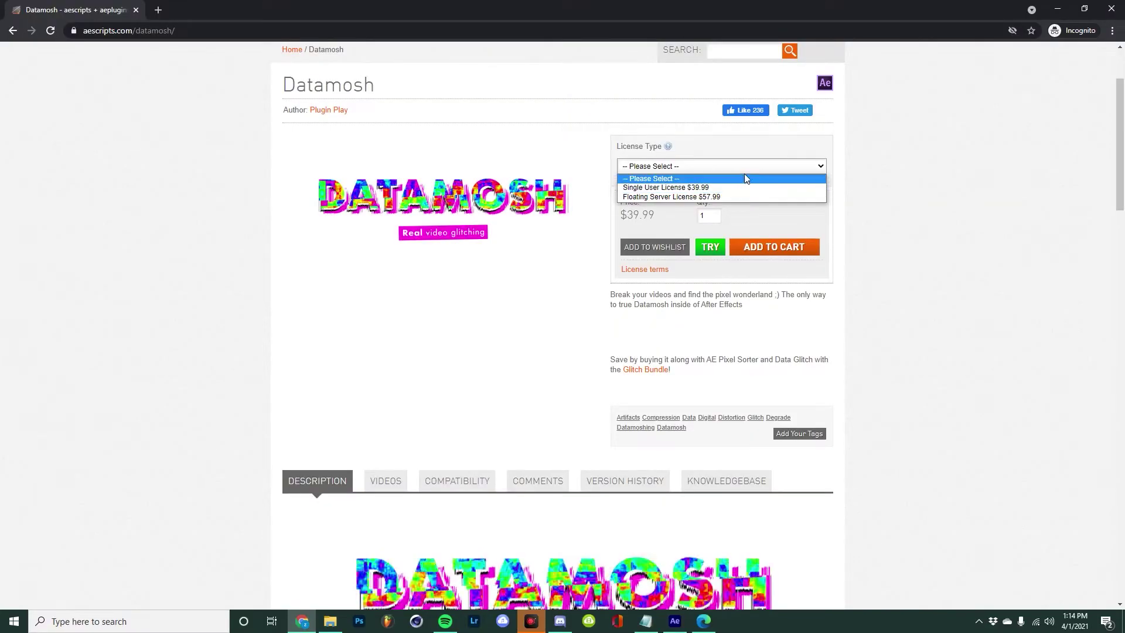
left_click(920, 154)
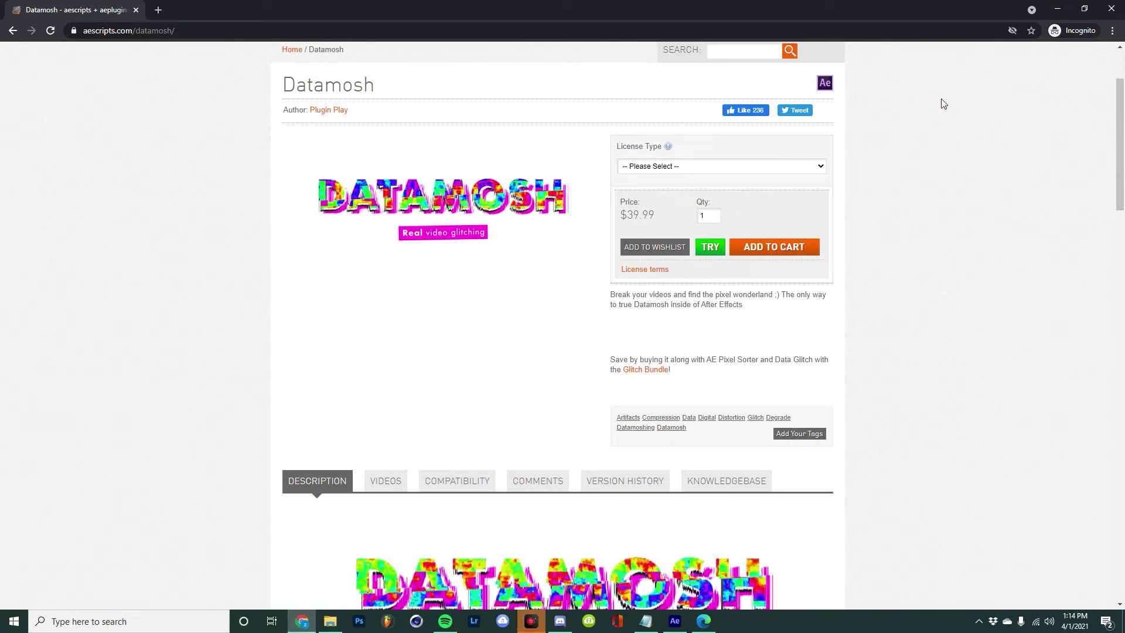
left_click(330, 622)
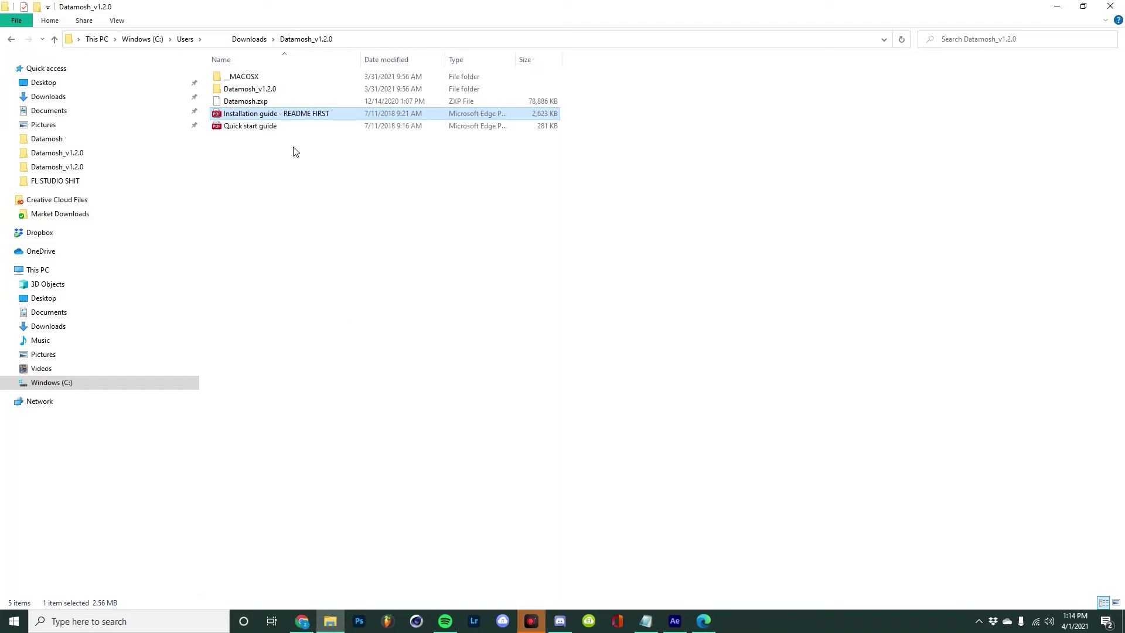
Read the Installation guide PDF's steps for the ZXP Installer and Datamosh.zxp, then return to After Effects.
double_click(249, 117)
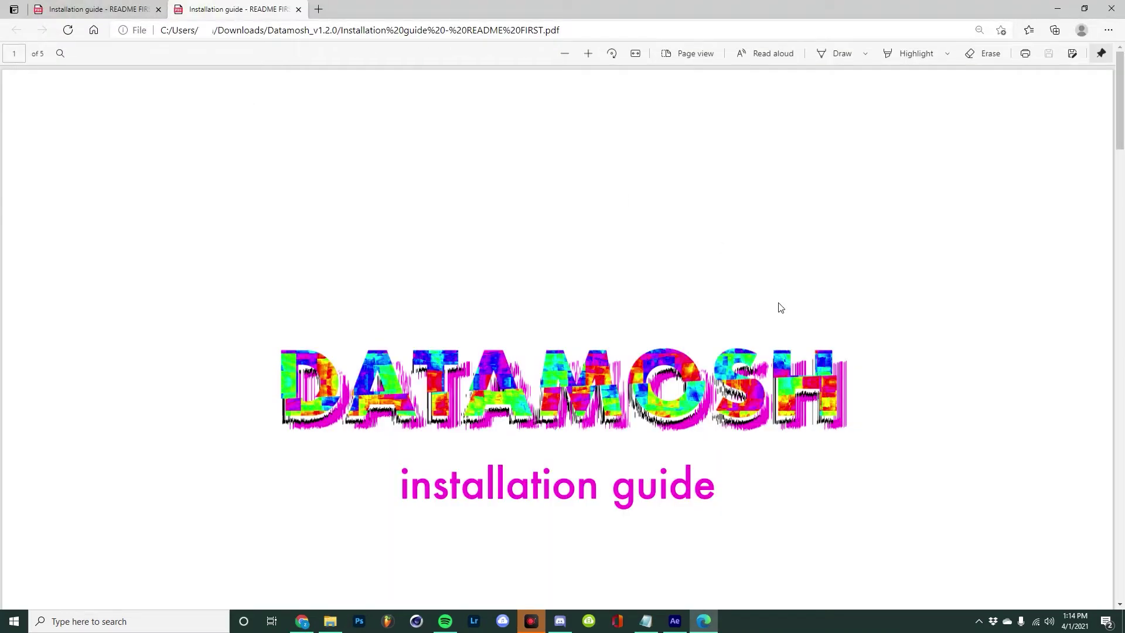
scroll(780, 308, "down", 4)
scroll(781, 307, "down", 4)
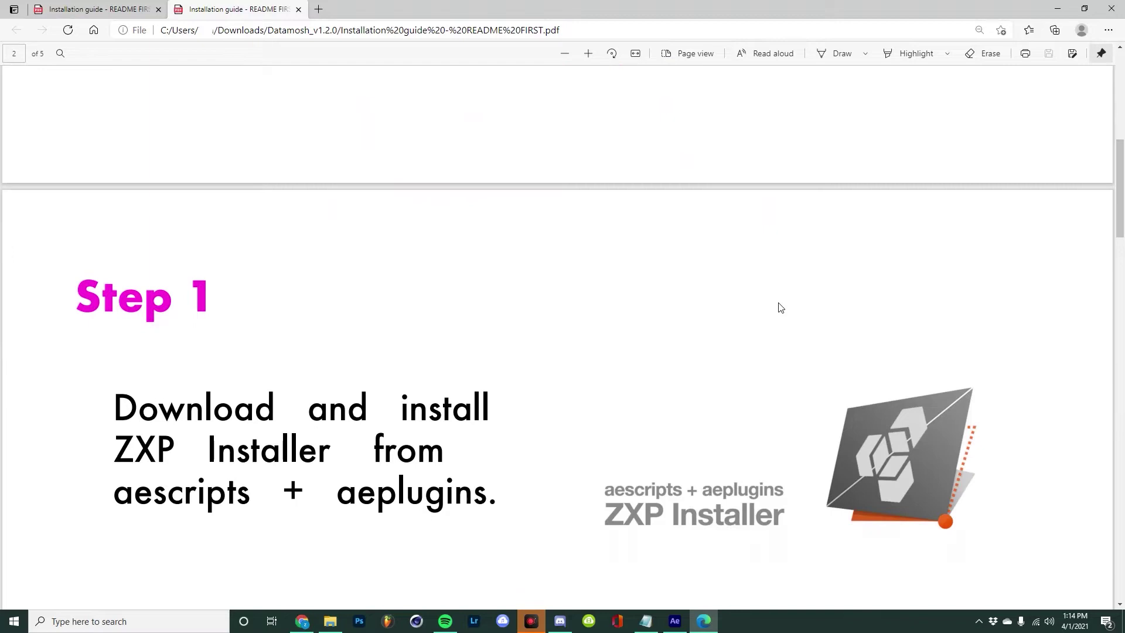
scroll(781, 308, "down", 3)
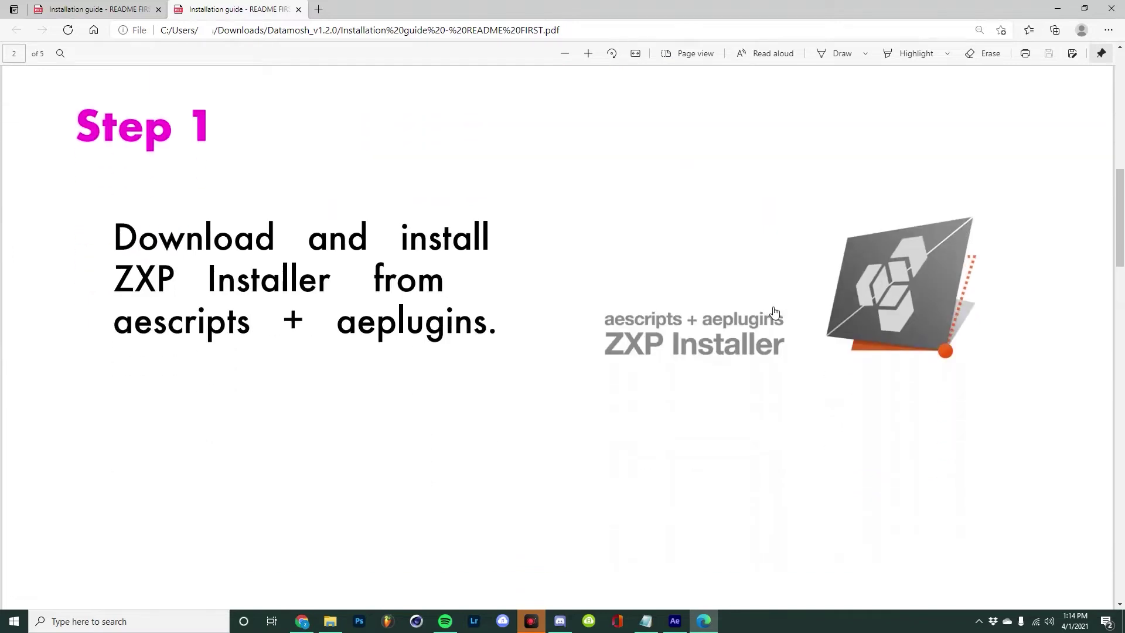
scroll(775, 313, "down", 3)
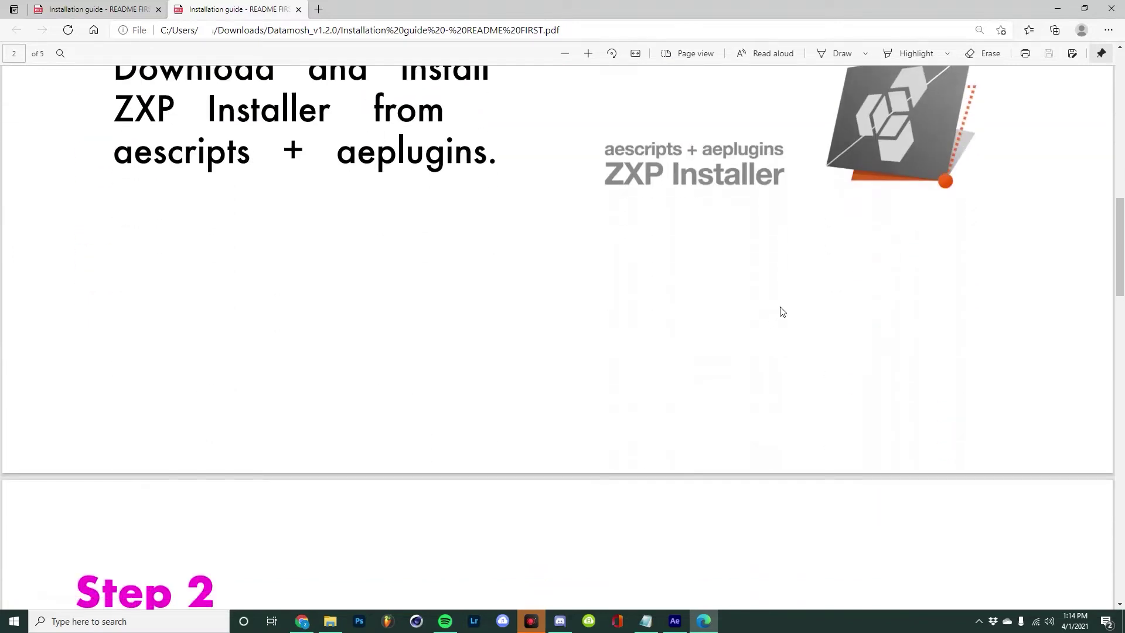
scroll(711, 348, "up", 2)
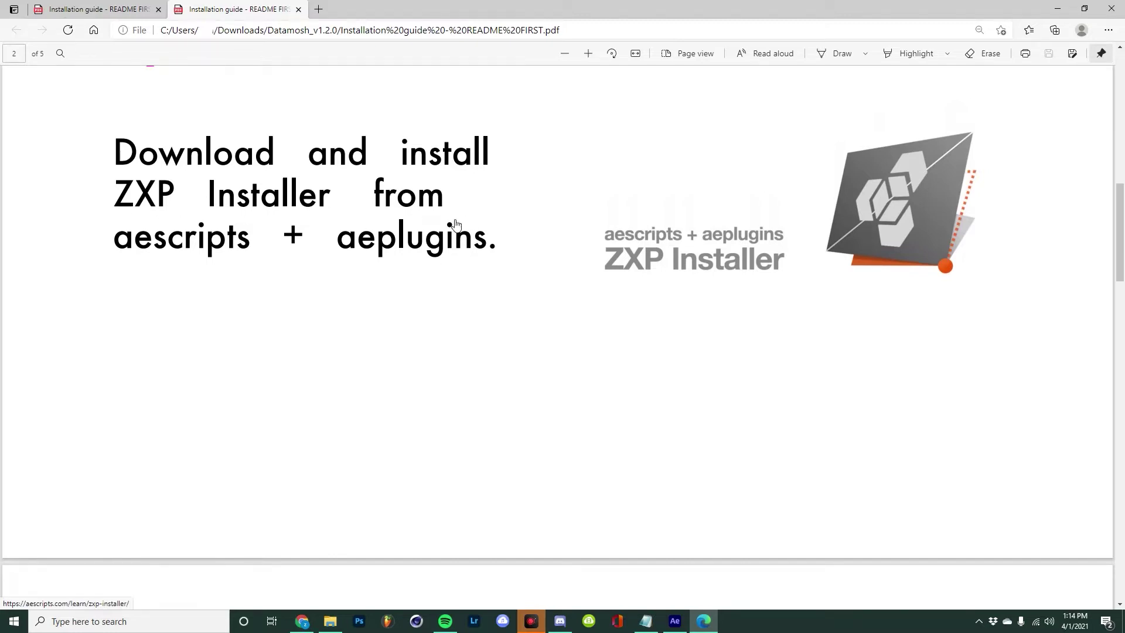
scroll(529, 242, "down", 7)
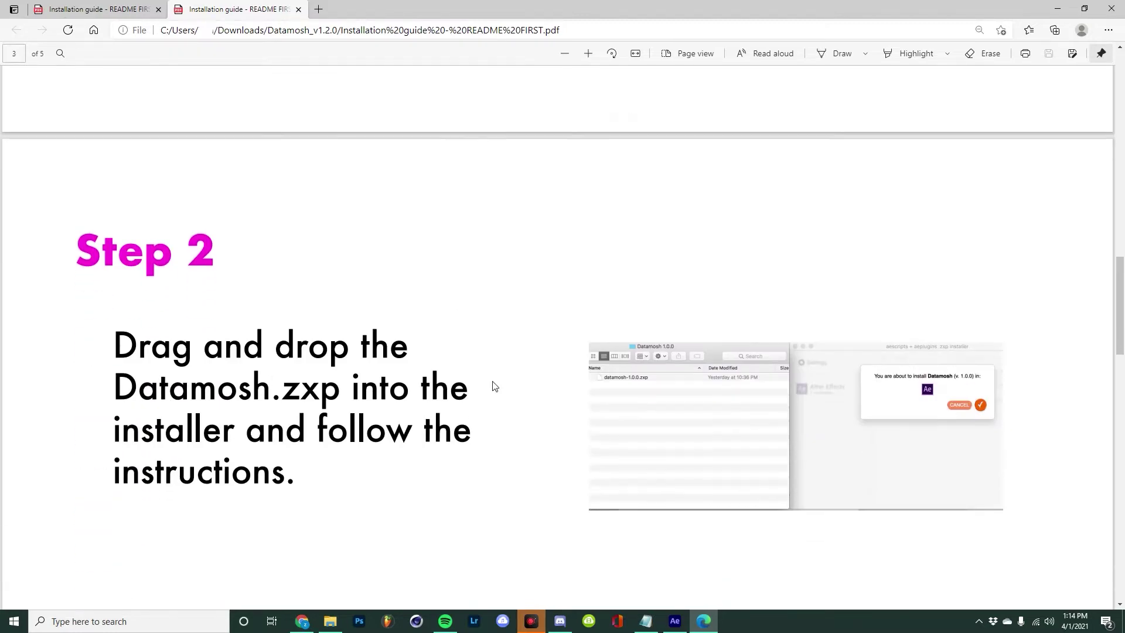
key("alt+Tab")
left_click(219, 19)
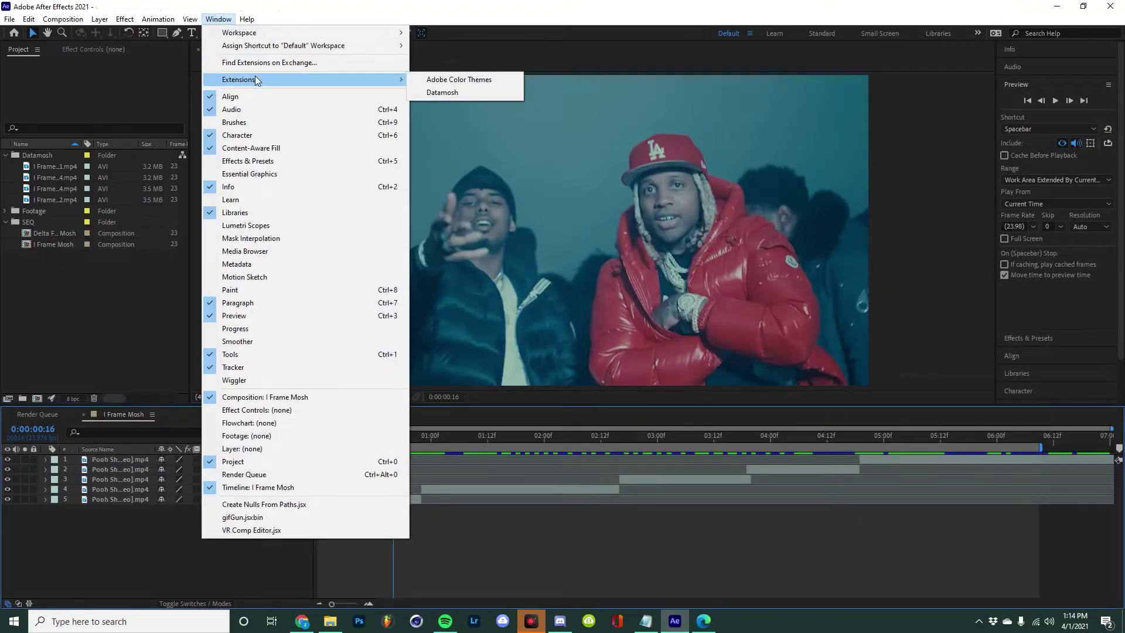
Open the Datamosh extension, disable Duplicate Deltaframes, and move the playhead to 0:00:00:00.
left_click(442, 93)
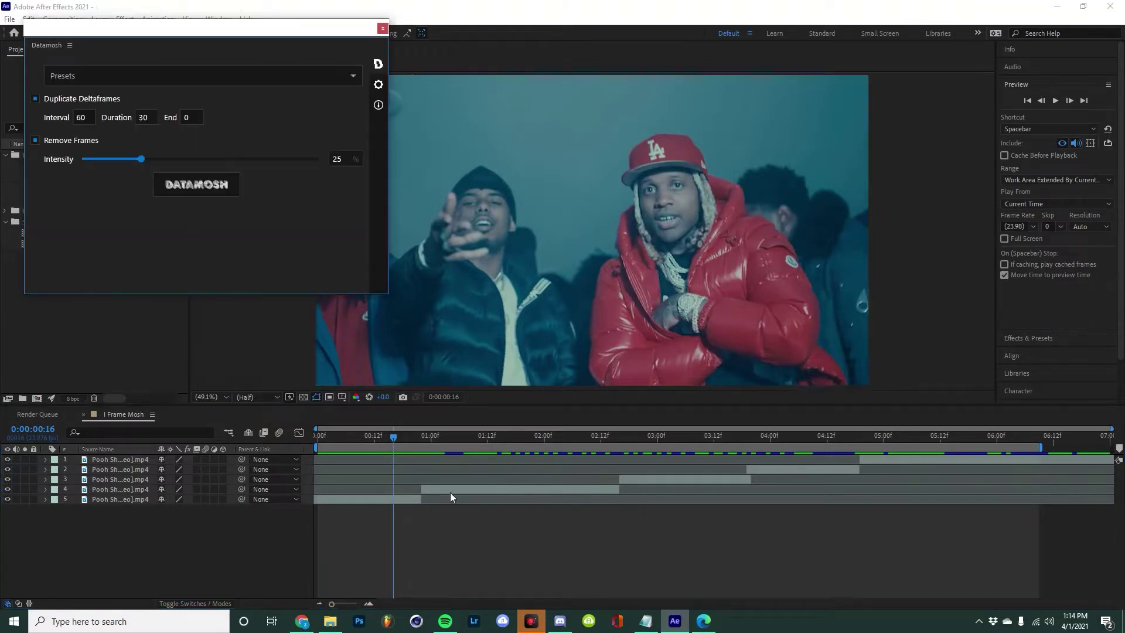
left_click_drag(158, 31, 143, 34)
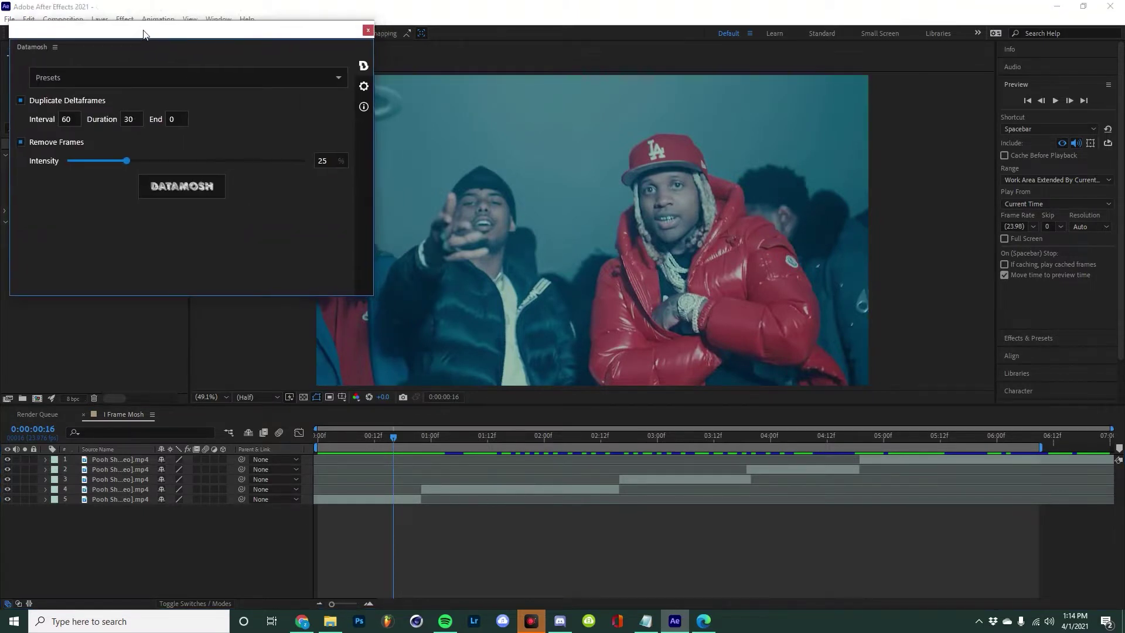
left_click(21, 101)
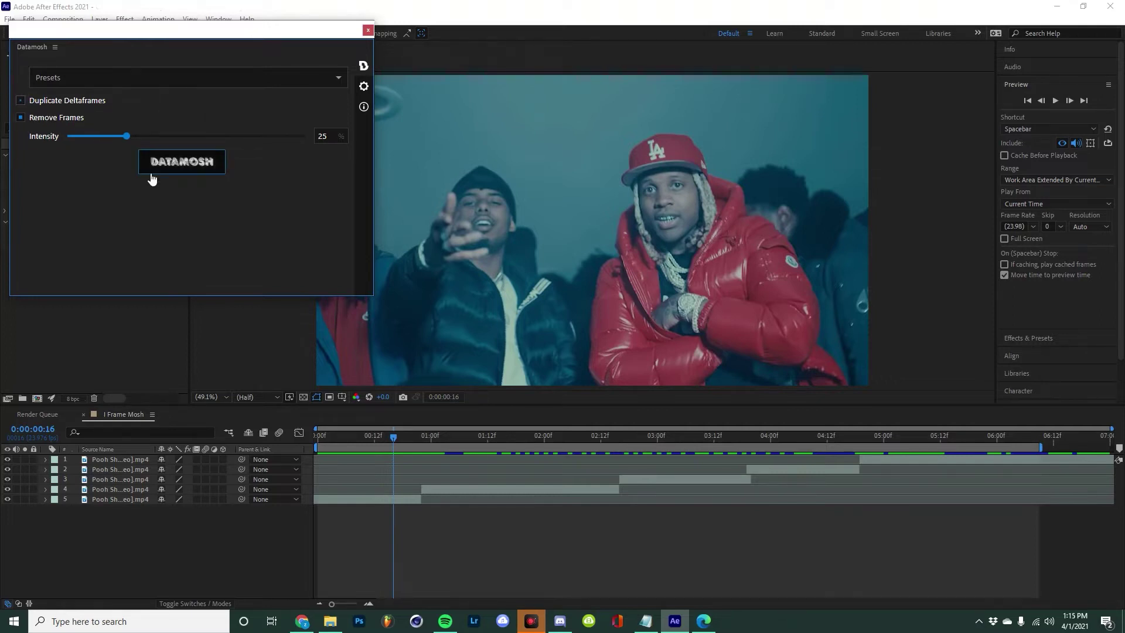
left_click_drag(350, 448, 312, 453)
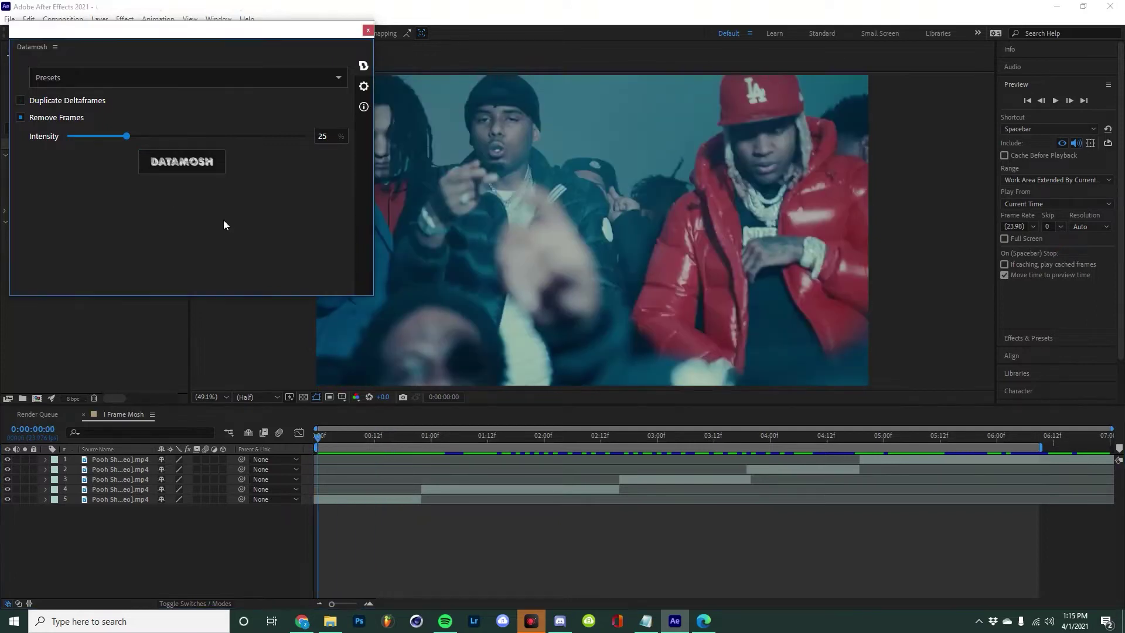
Render the Remove Frames datamosh layer and set the work-area end to 6 seconds.
left_click(180, 164)
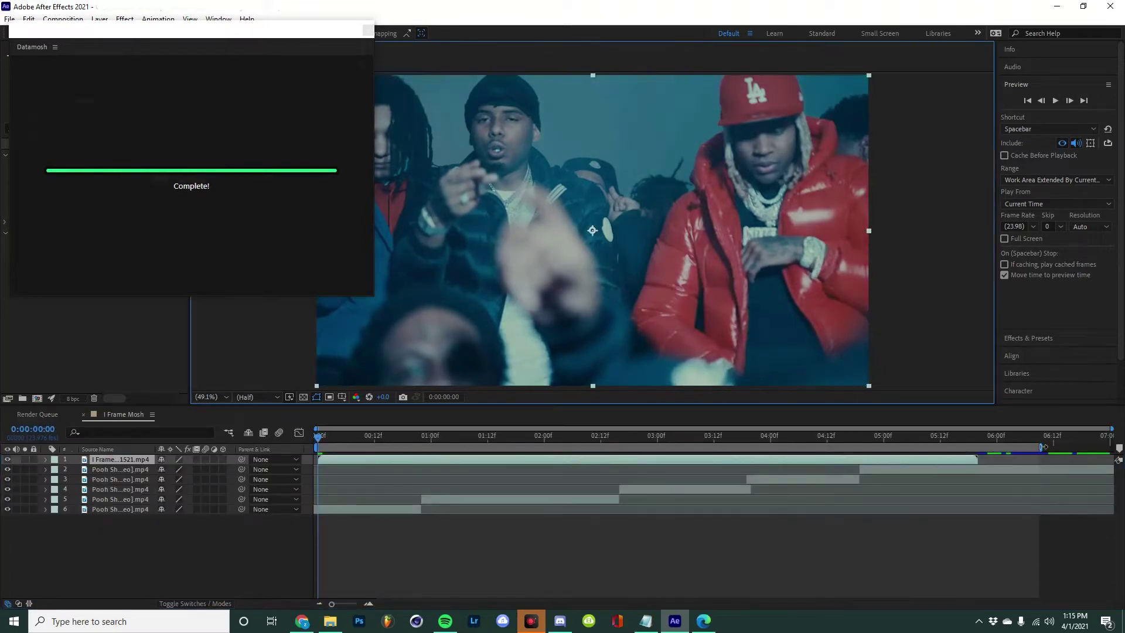
left_click_drag(1044, 446, 986, 447)
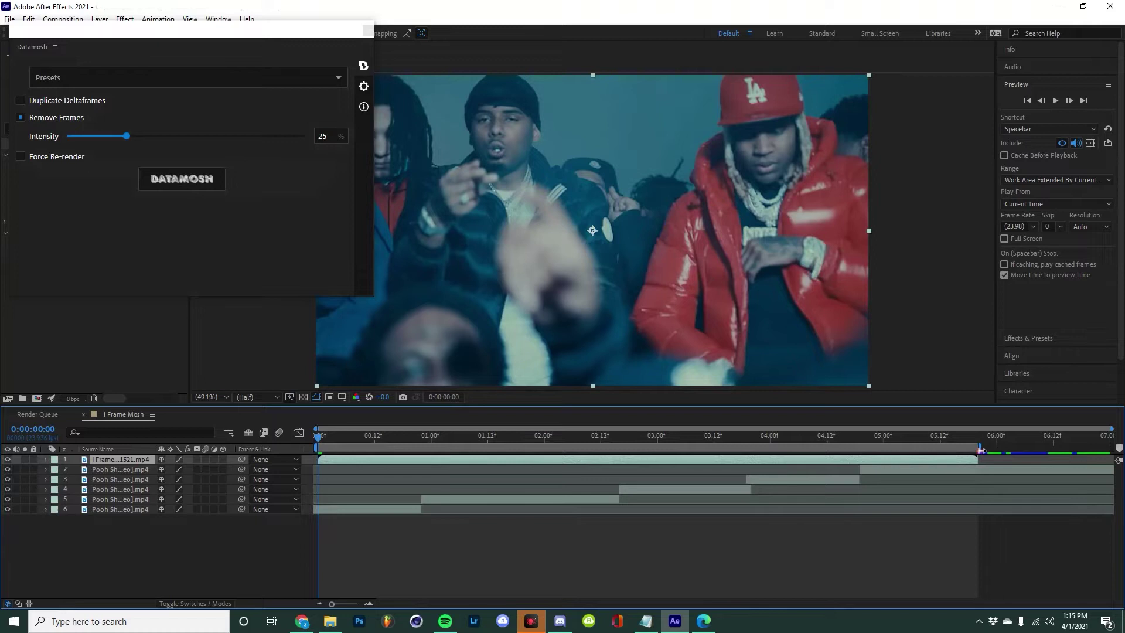
Preview the moshed composition, then enable Force Re-render in the Datamosh panel.
key("space")
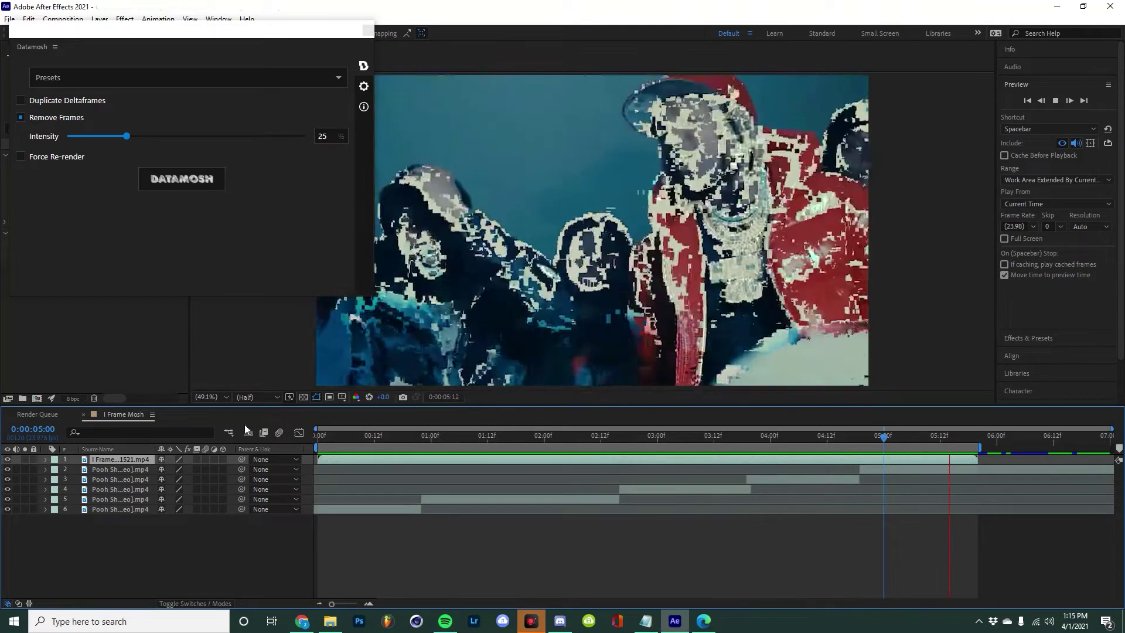
left_click(20, 157)
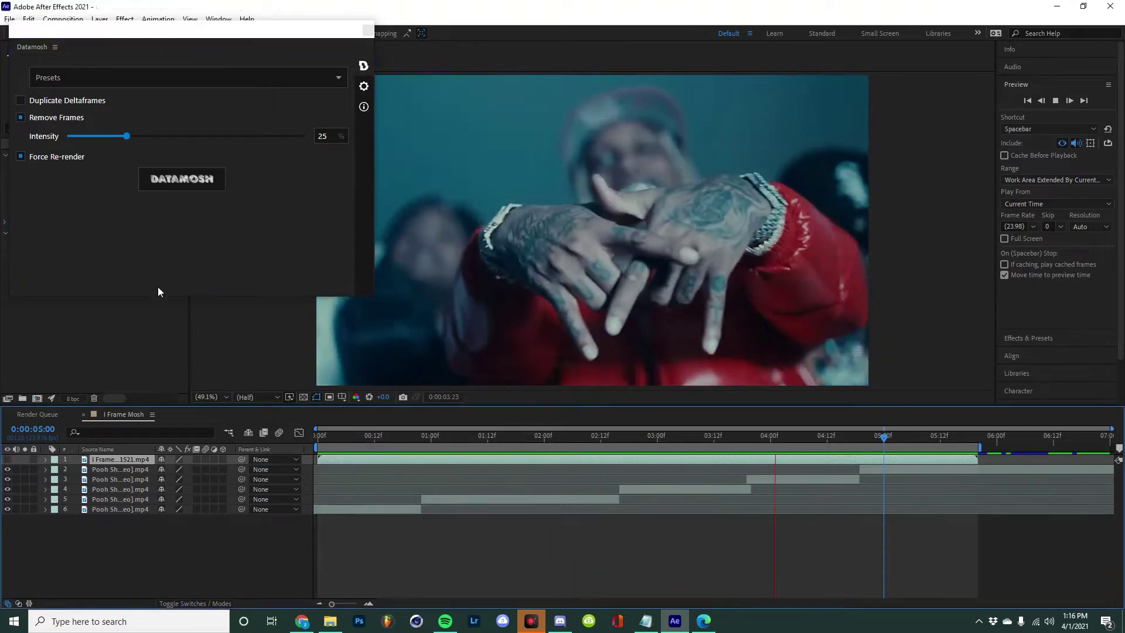
Set Remove Frames intensity to 82, rewind to frame 0, render a second mosh layer and preview it.
key("space")
left_click_drag(127, 136, 134, 137)
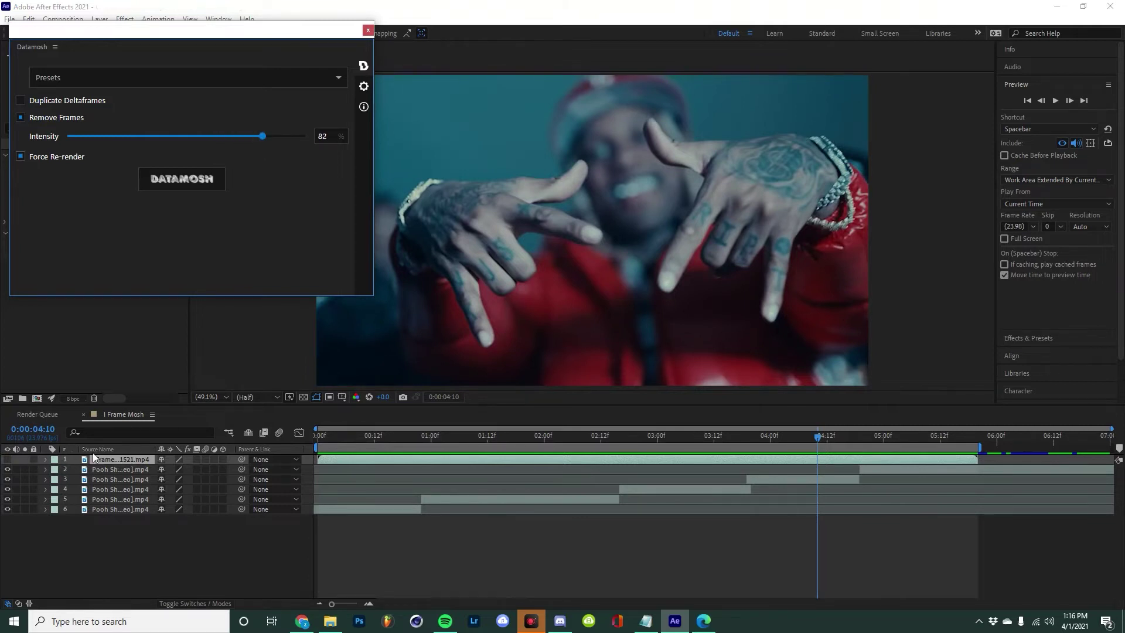
left_click_drag(428, 440, 287, 443)
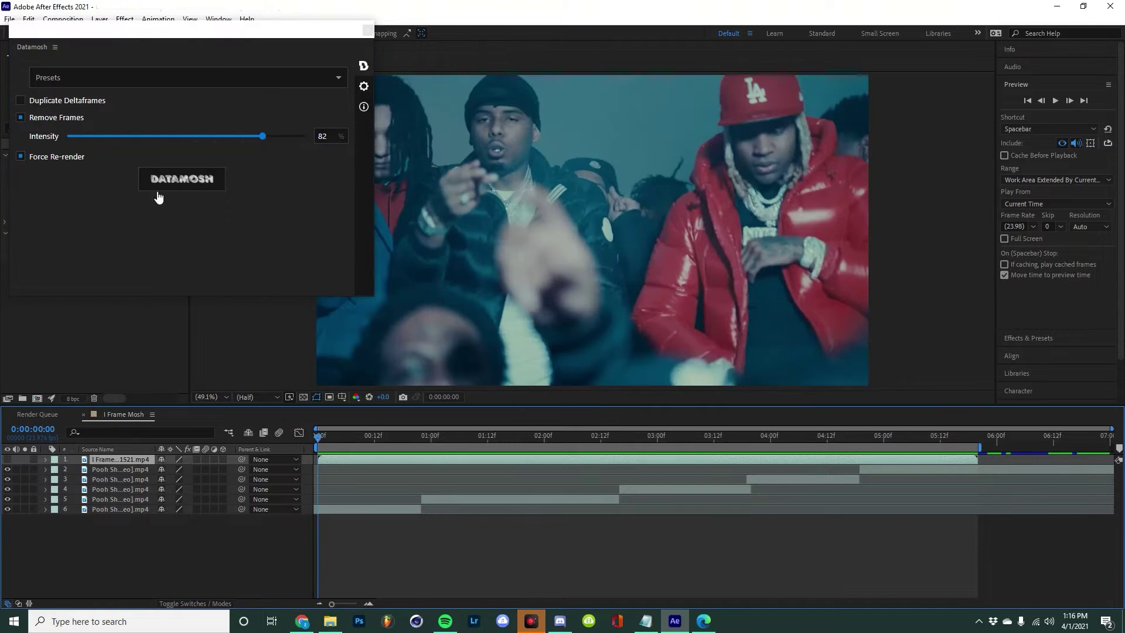
left_click(184, 183)
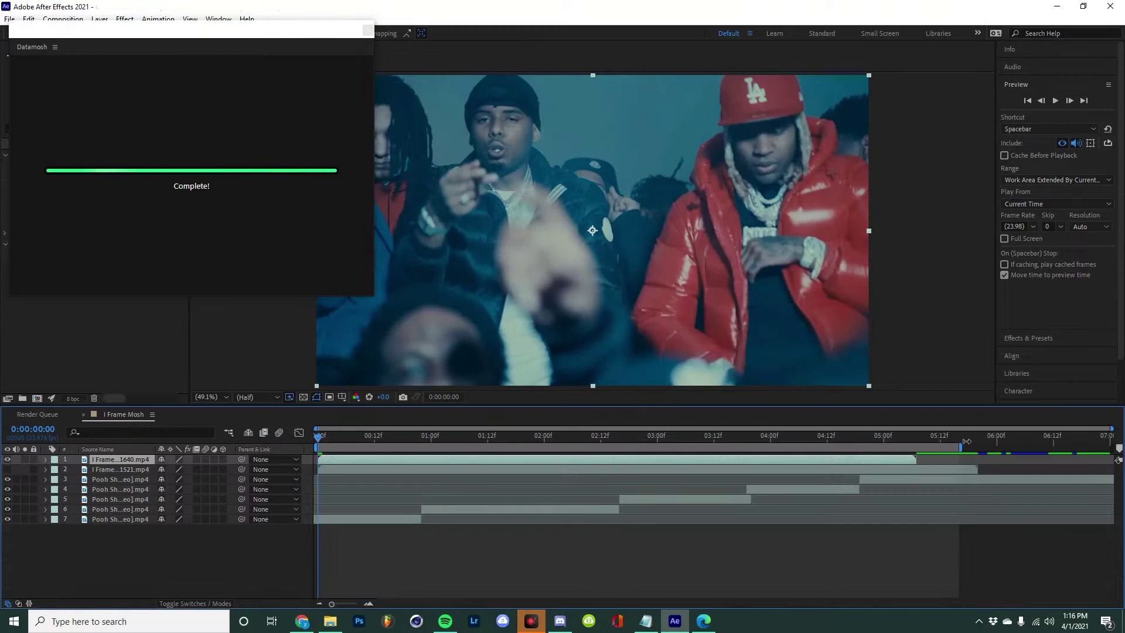
key("space")
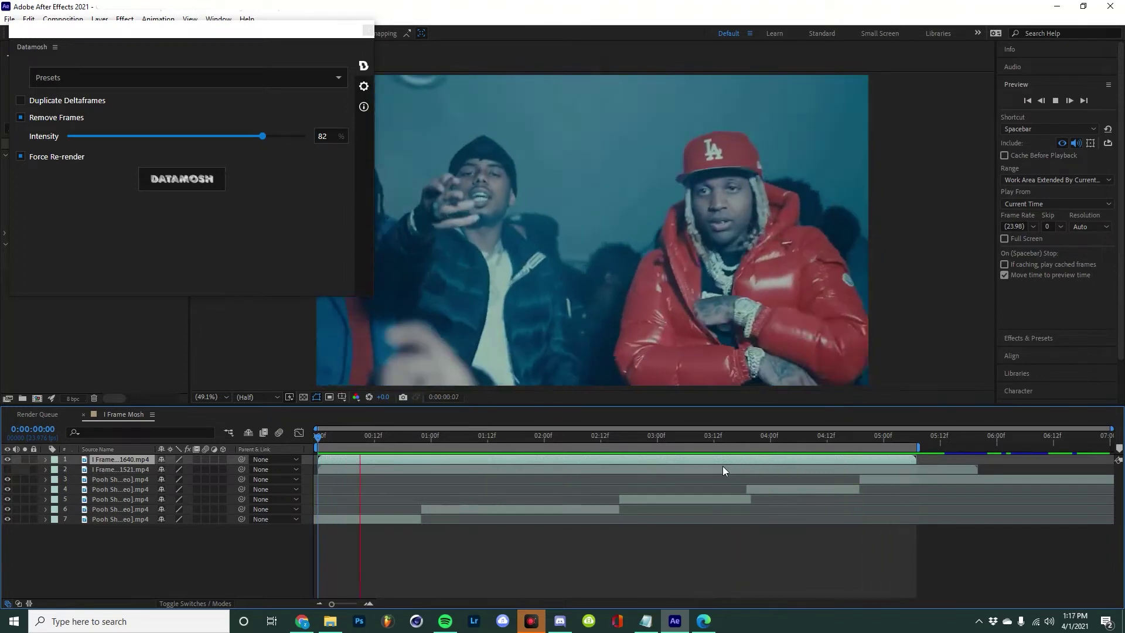
Load the Blue Dream preset: Duplicate Deltaframes with Interval 40 and Duration 20.
left_click(117, 78)
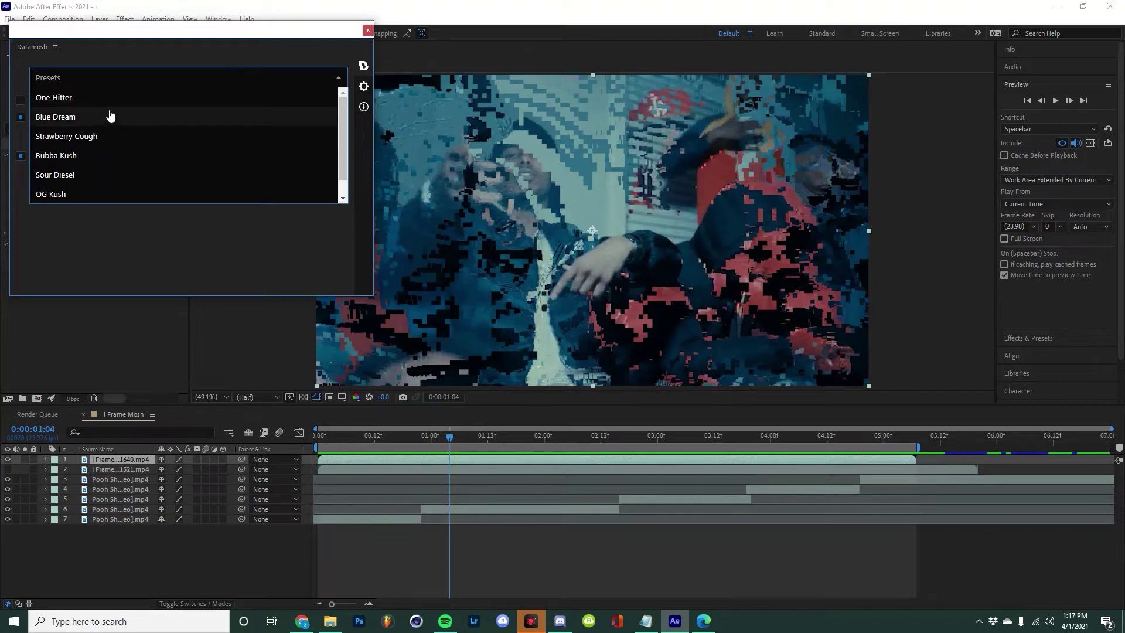
left_click(137, 73)
left_click(133, 76)
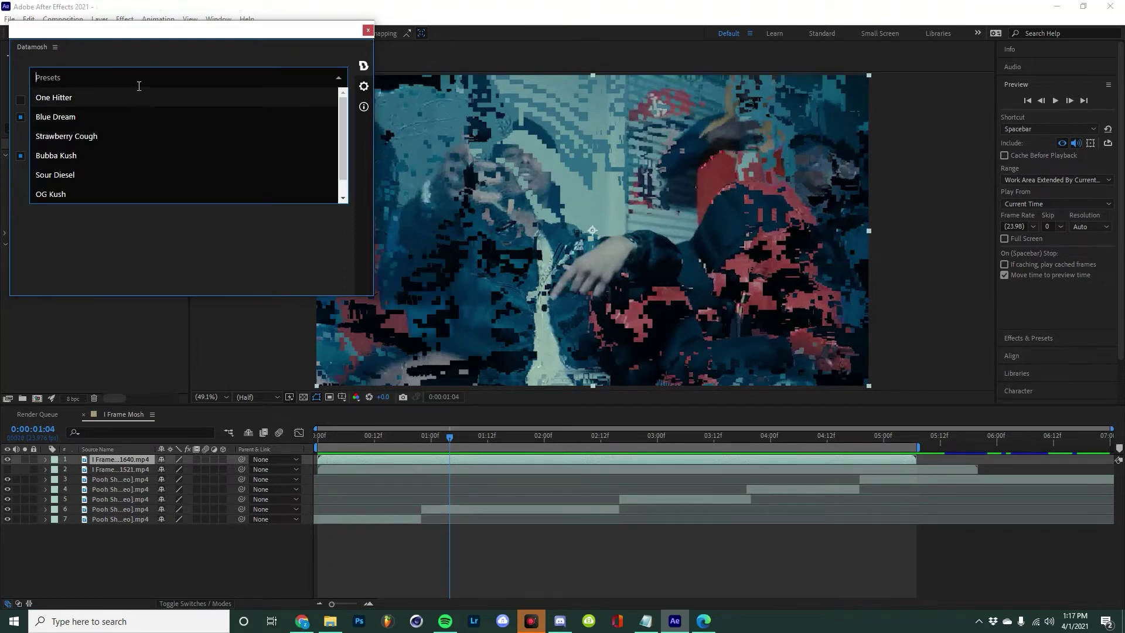
left_click(109, 248)
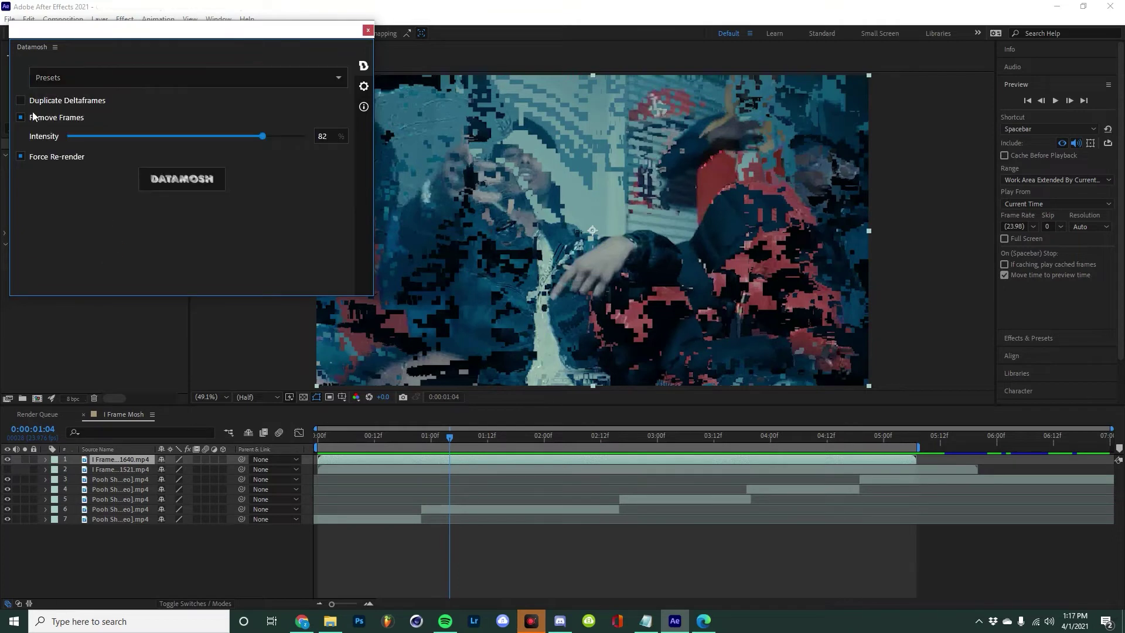
left_click(61, 76)
left_click(66, 117)
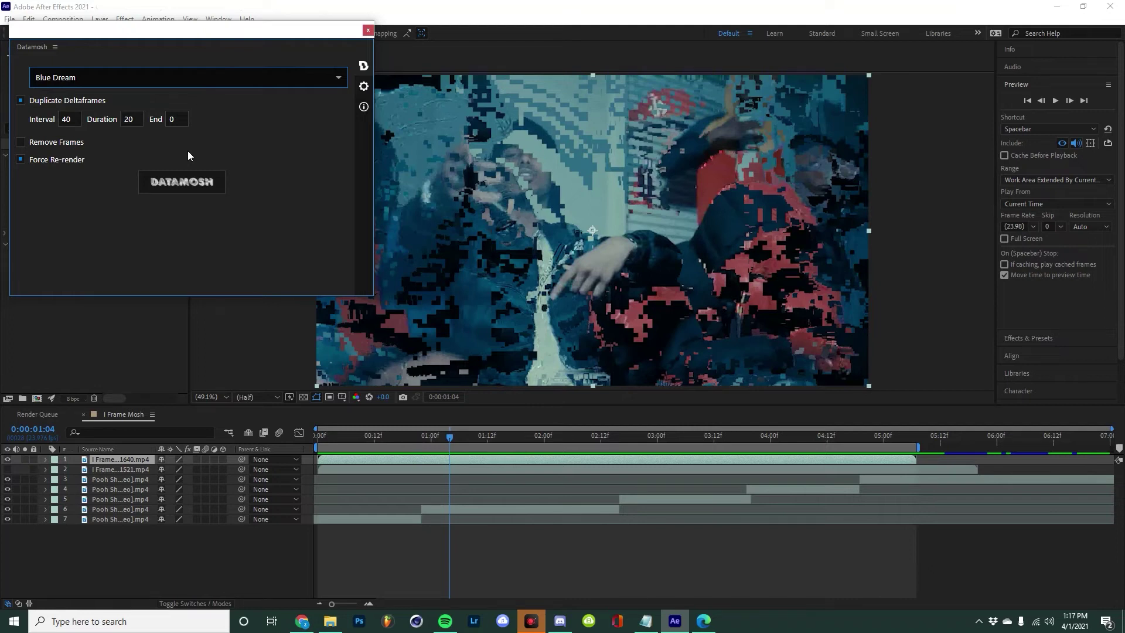
left_click(203, 77)
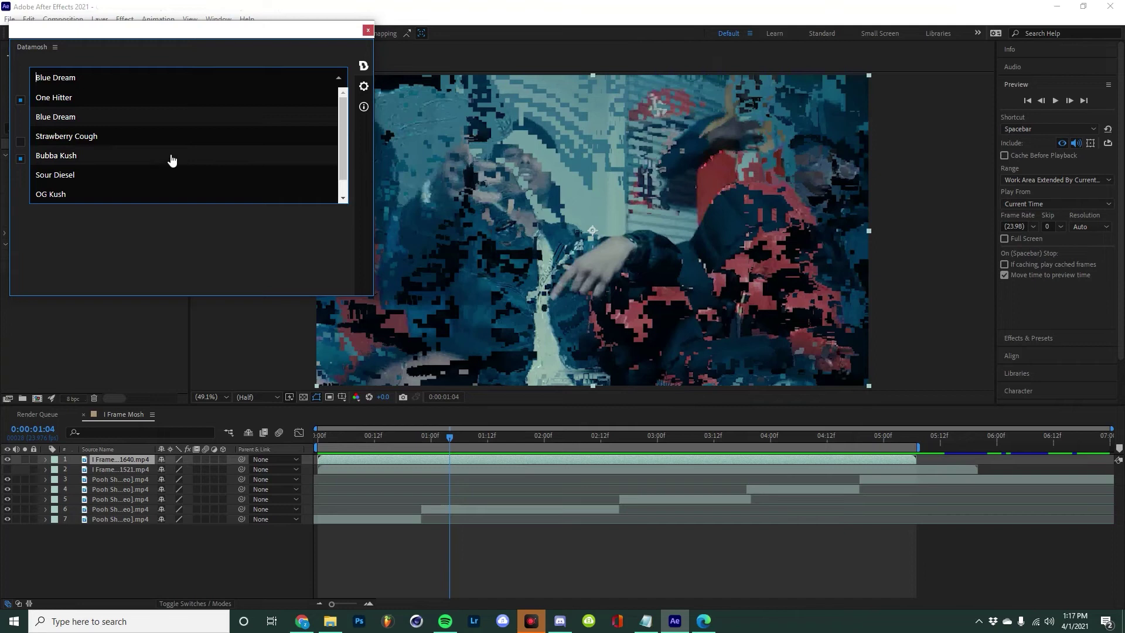